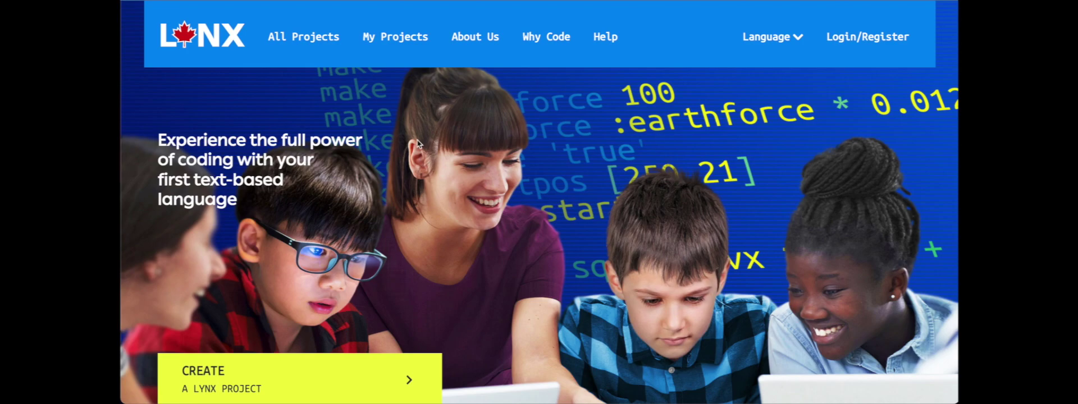
Step: Sign in via Login/Register and reach the profile edit page showing the Trial subscription
click(874, 43)
scroll(629, 185, down, 1)
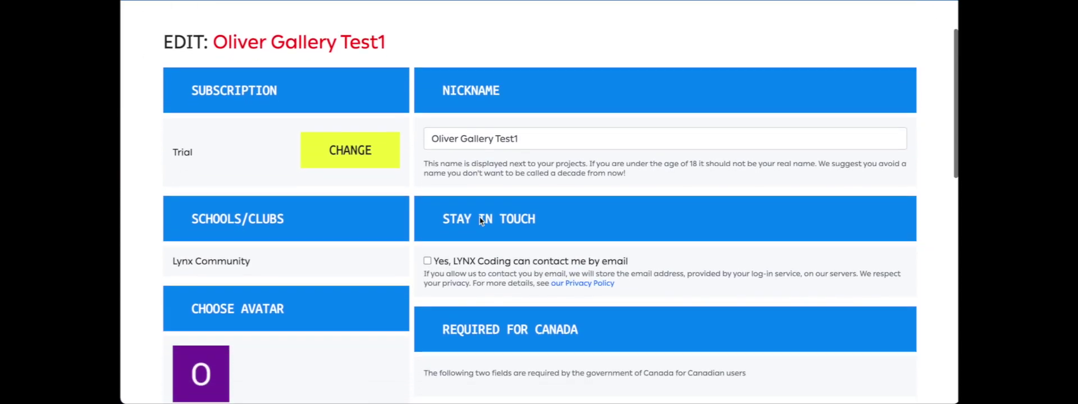
scroll(480, 217, down, 5)
scroll(480, 217, up, 4)
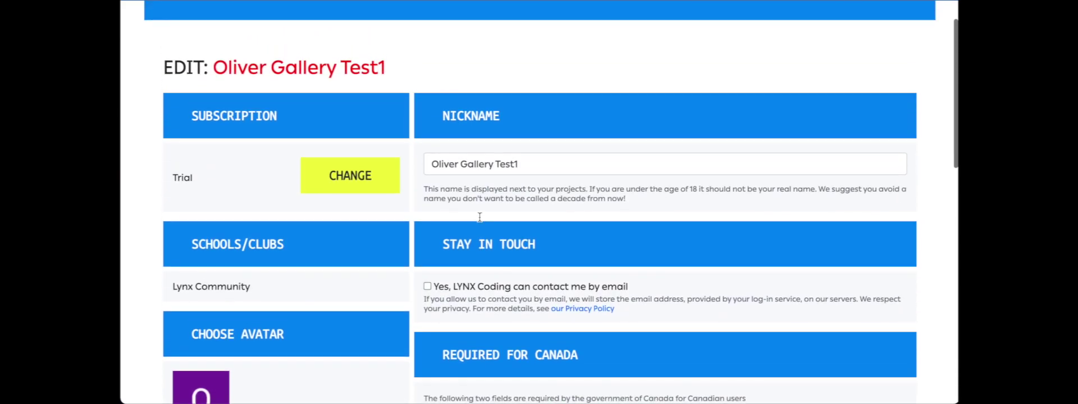
scroll(480, 218, up, 2)
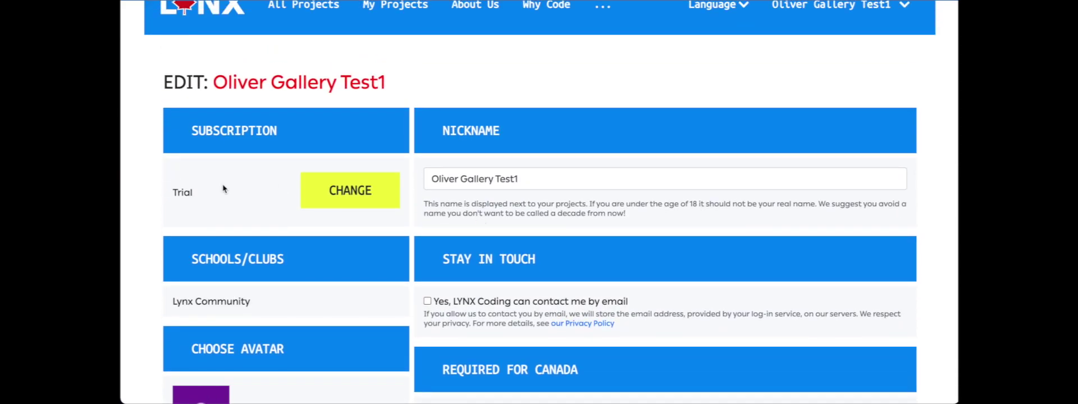
Step: Switch the subscription to the School/Club plan, free for Canadian schools
click(342, 196)
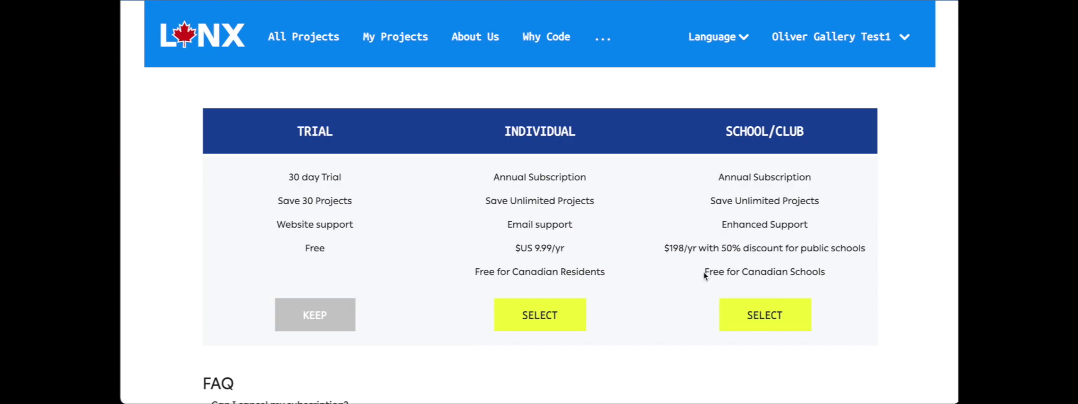
drag(704, 273, 830, 277)
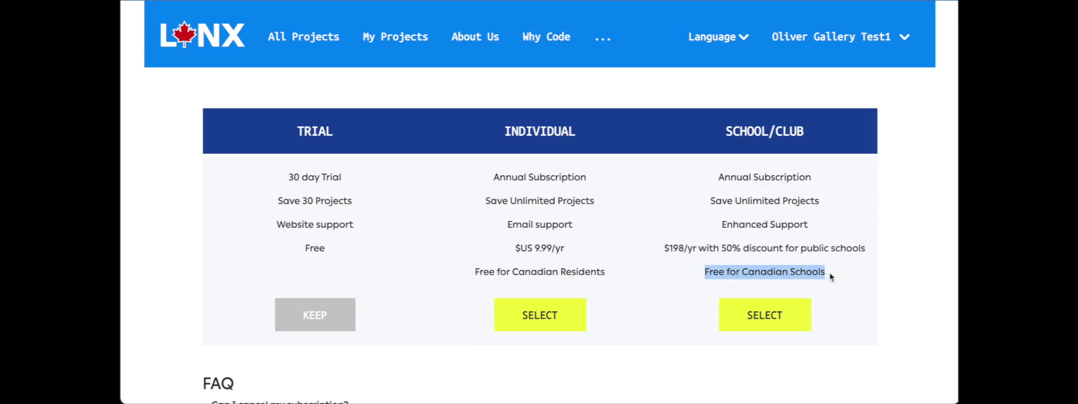
click(755, 323)
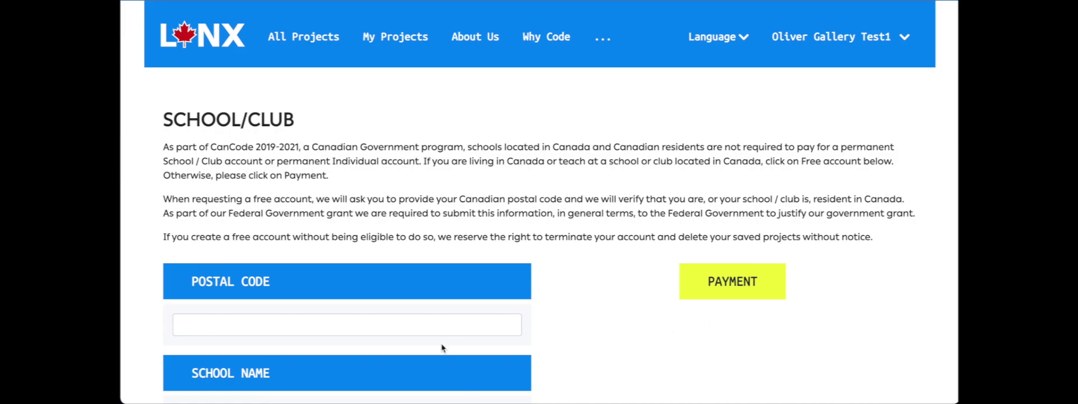
scroll(348, 325, down, 4)
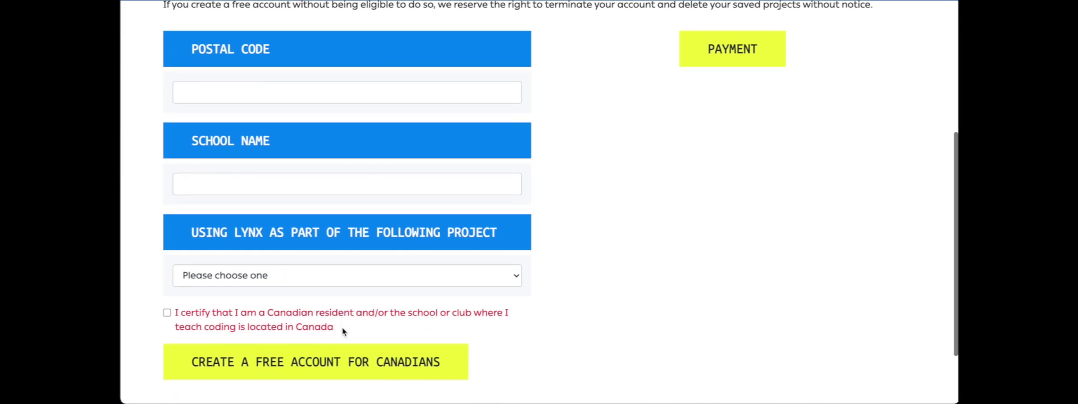
scroll(343, 331, down, 1)
scroll(344, 267, up, 3)
Step: Enter the postal code, school RCDSB, project Other: Classroom, and certify Canadian residency
click(236, 197)
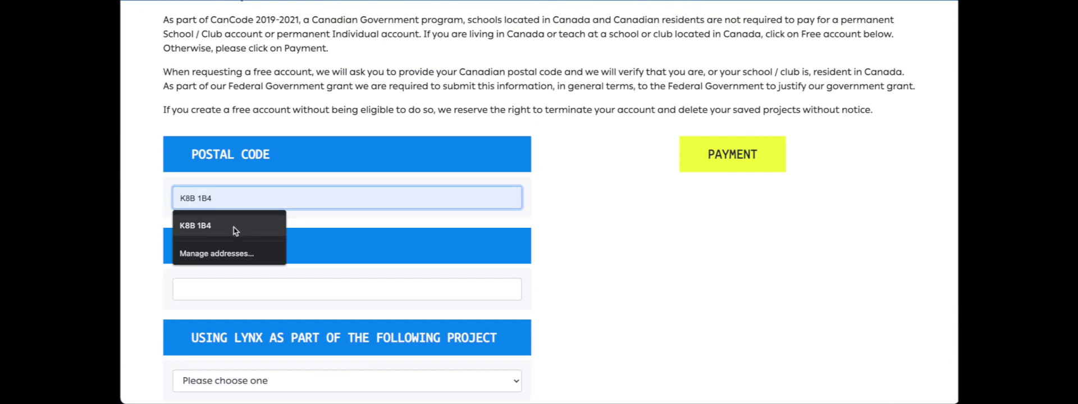
click(233, 227)
scroll(235, 314, down, 1)
click(236, 305)
click(205, 366)
click(203, 354)
scroll(202, 354, down, 1)
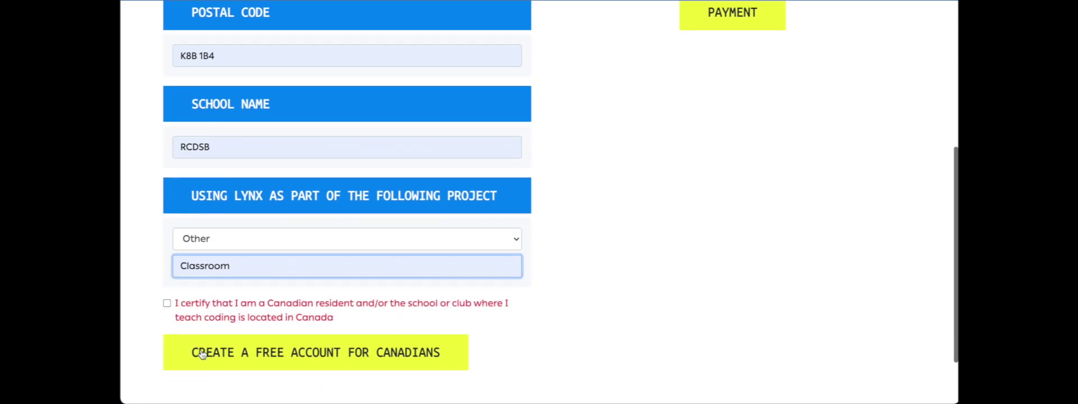
click(166, 303)
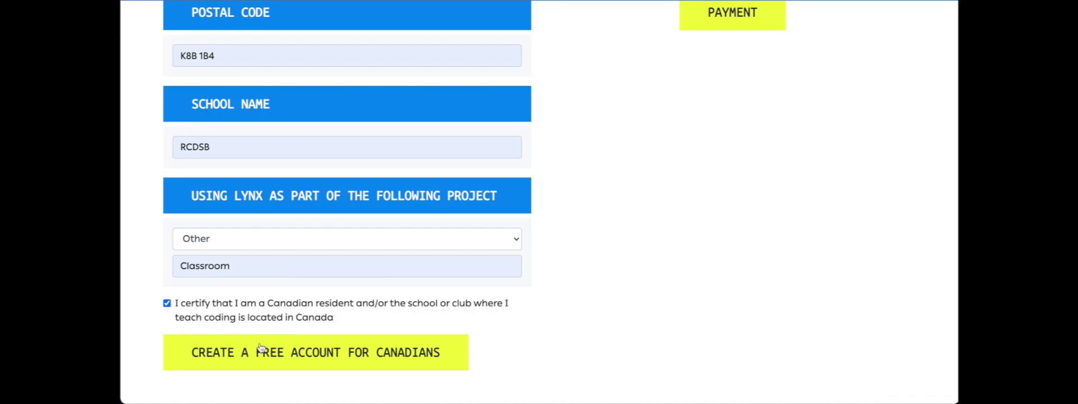
Step: Create the free Canadian School/Club account and replace the nickname with 'Mr Gallery'
click(304, 363)
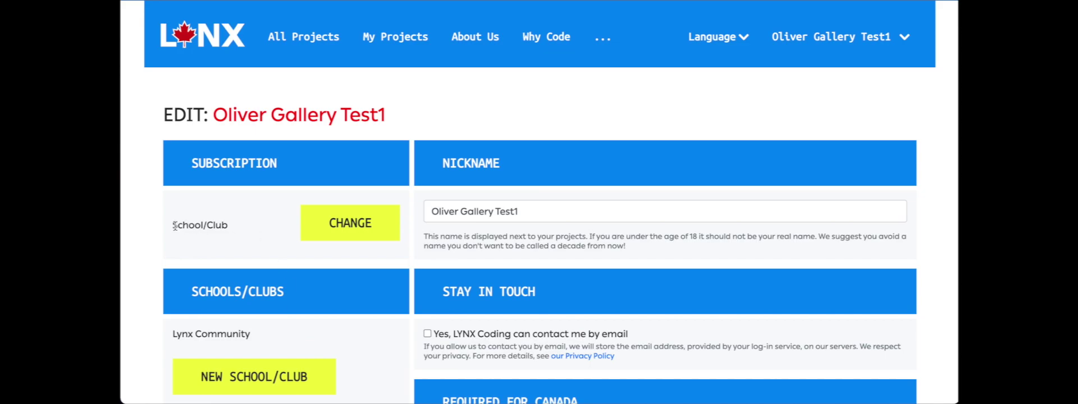
drag(174, 225, 235, 228)
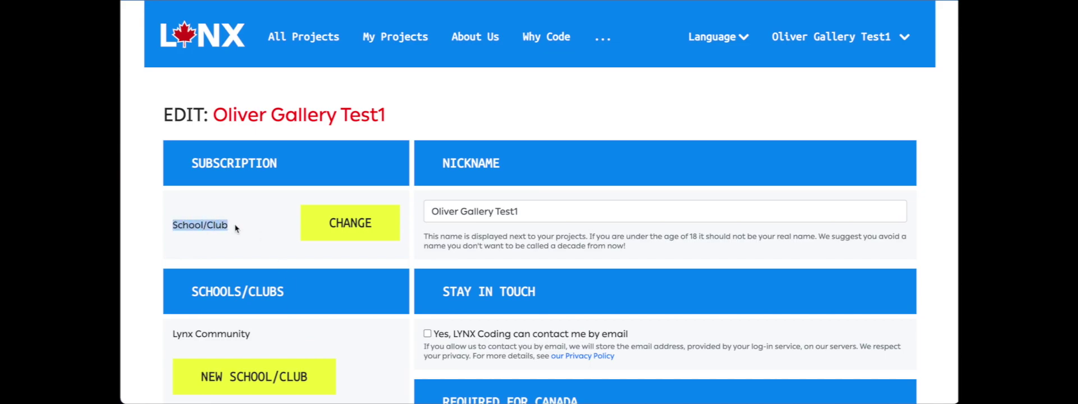
click(497, 207)
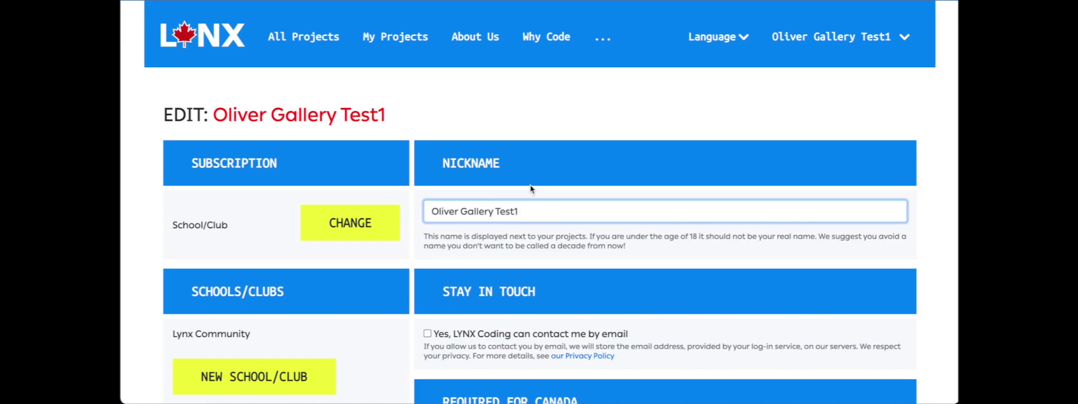
drag(518, 212, 428, 214)
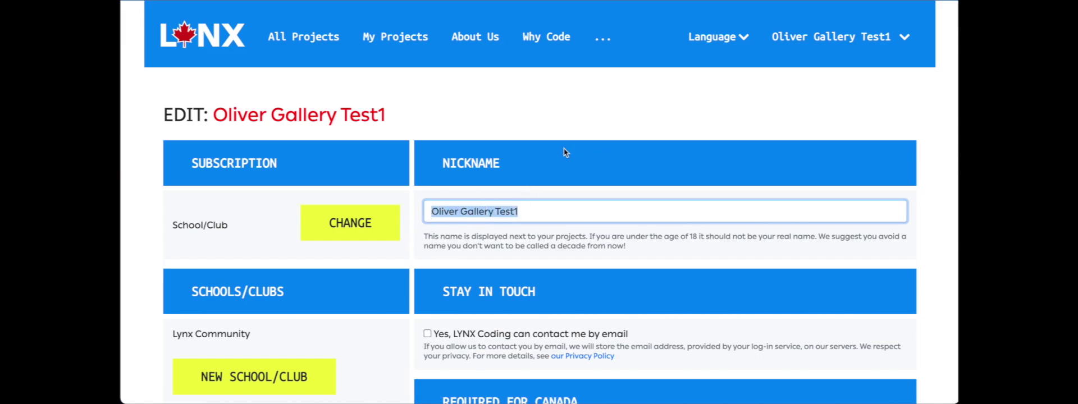
text(Mr Galler)
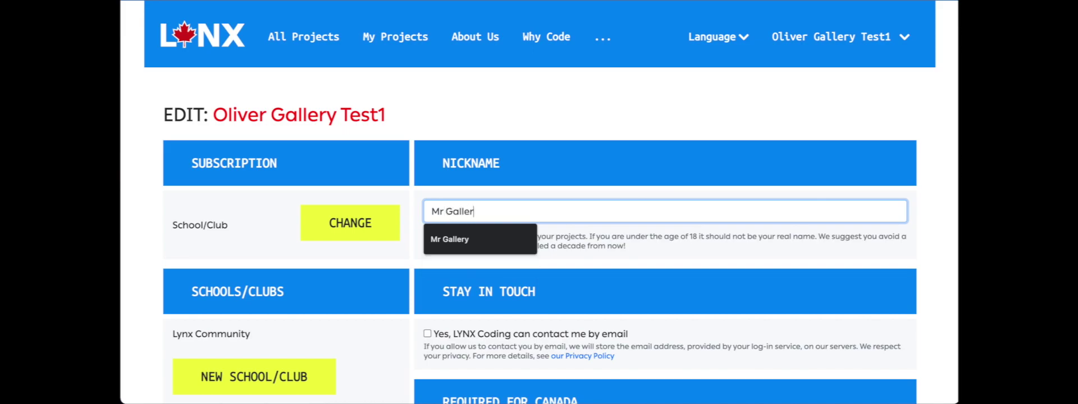
text(y)
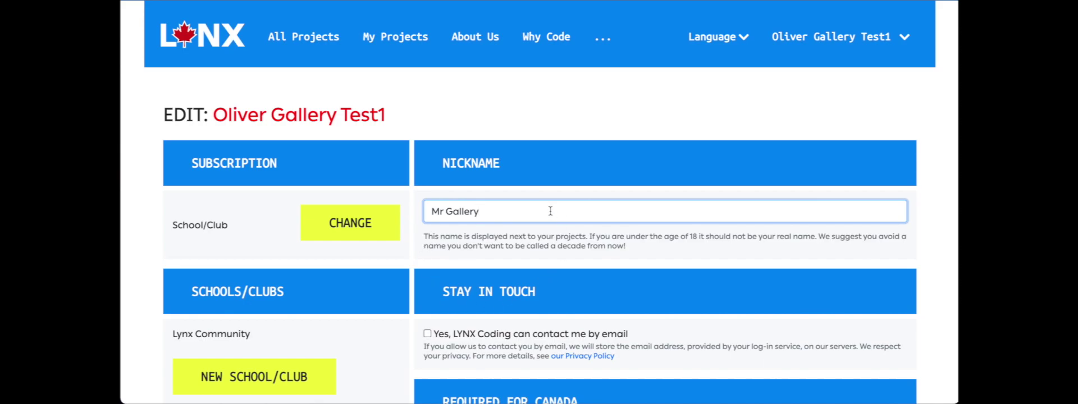
scroll(550, 212, down, 10)
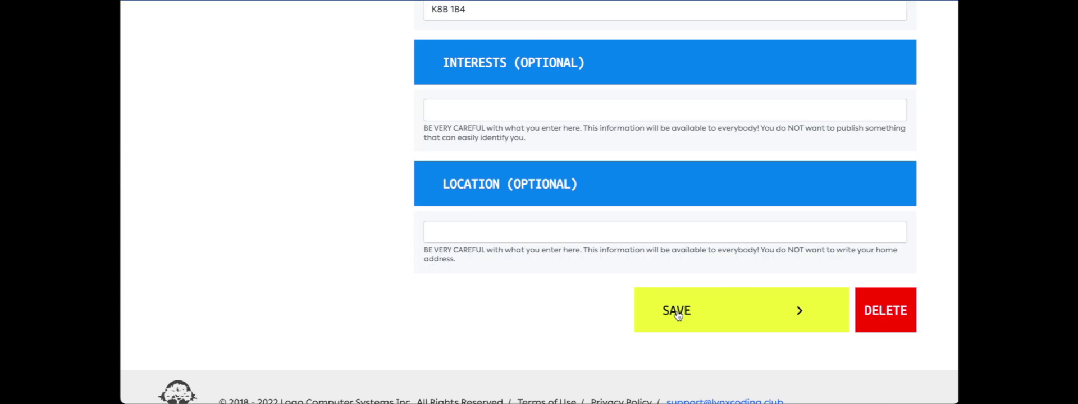
Step: Save the profile with the new 'Mr Gallery' nickname
click(677, 314)
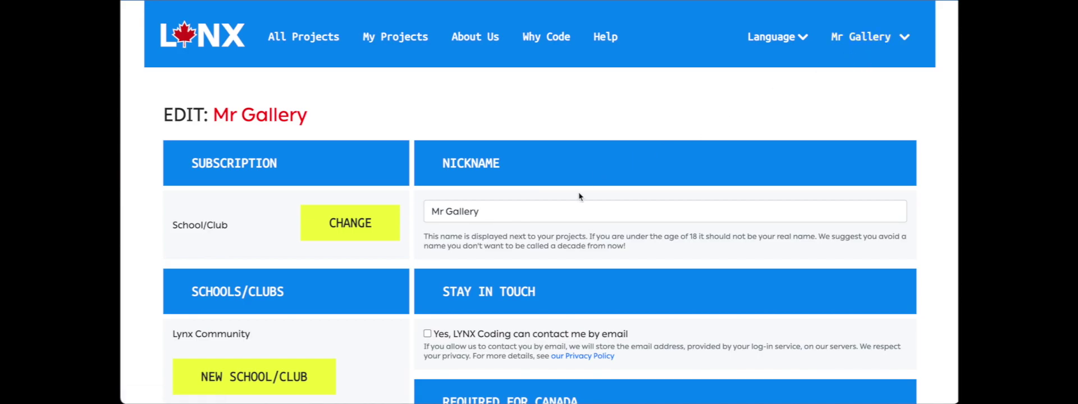
scroll(580, 195, down, 2)
scroll(580, 195, down, 1)
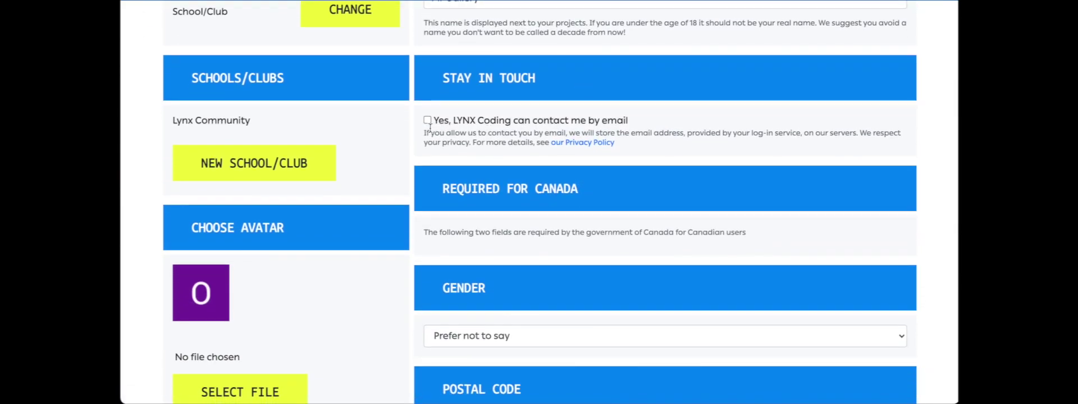
scroll(462, 232, down, 1)
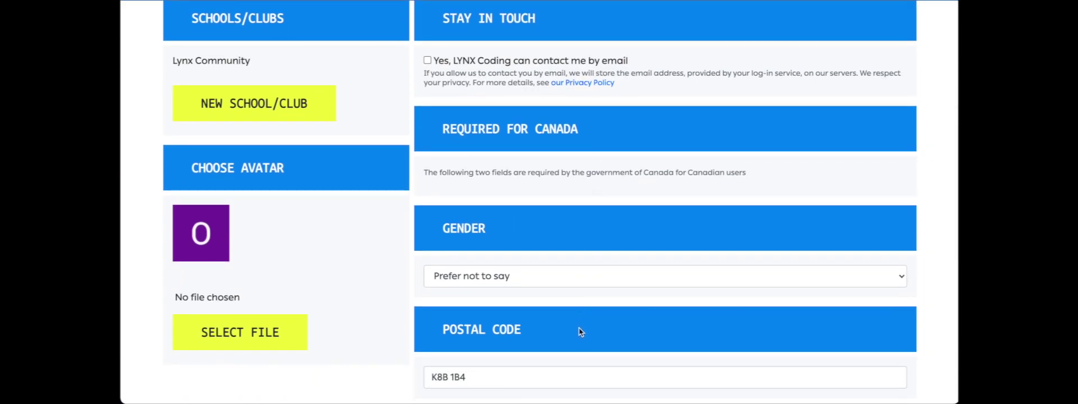
scroll(579, 222, down, 2)
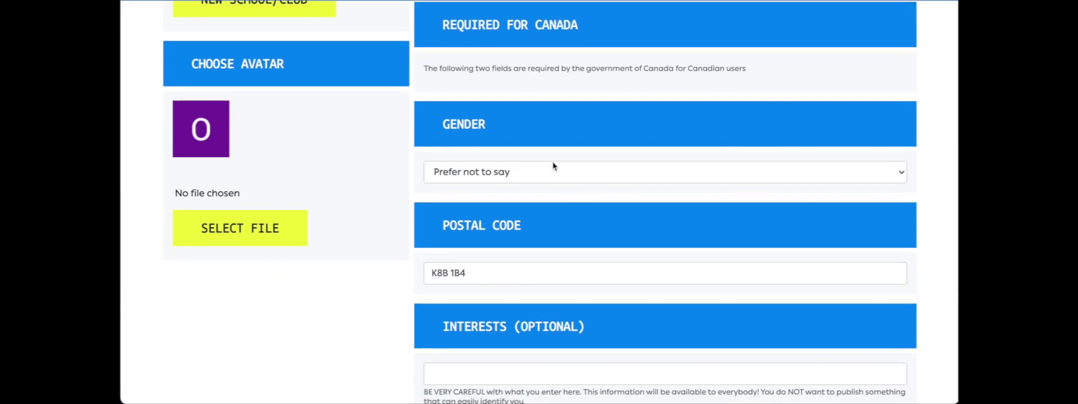
Step: Change the profile's gender from Prefer not to say to Male
click(544, 170)
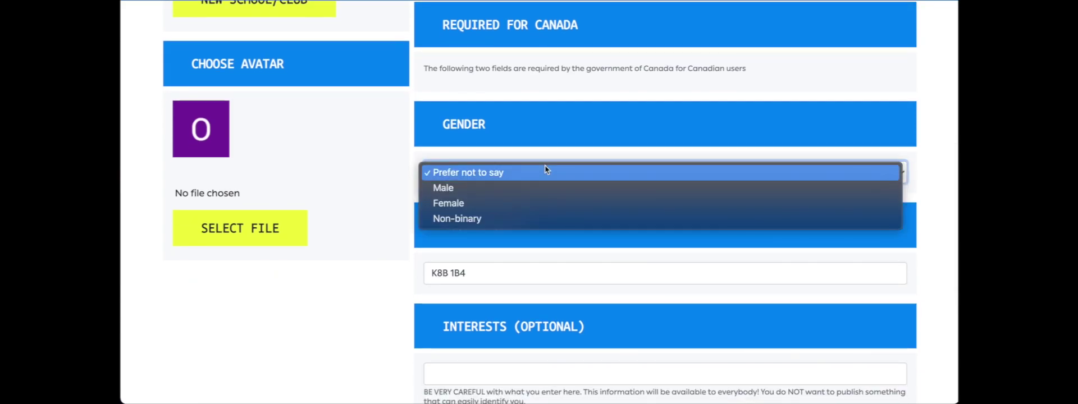
click(500, 189)
scroll(503, 275, down, 5)
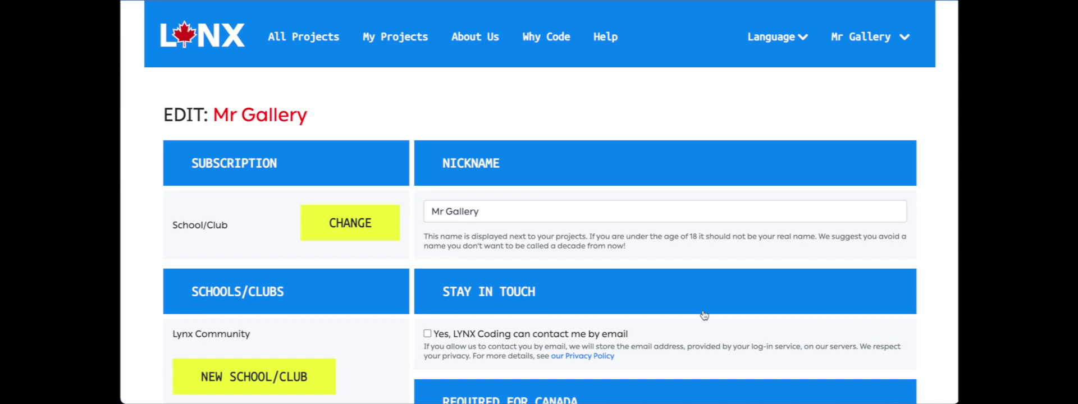
Step: Highlight the existing Lynx Community membership on the profile
scroll(578, 302, down, 2)
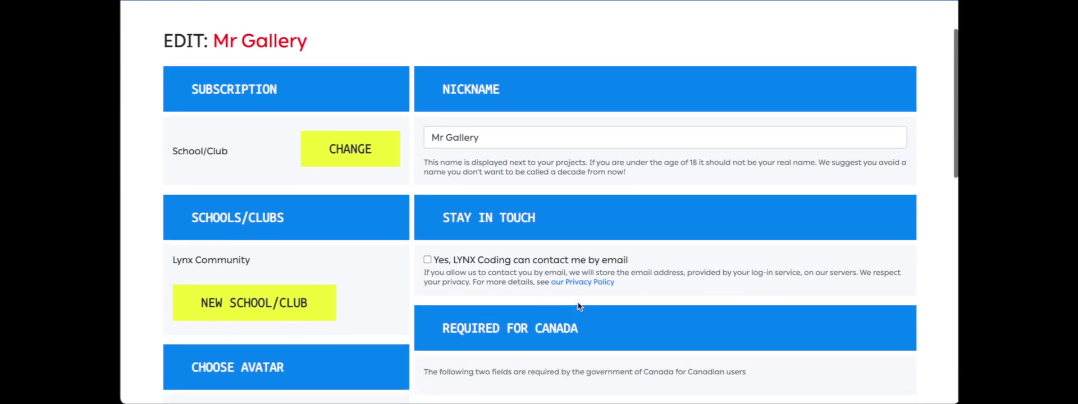
scroll(578, 305, down, 3)
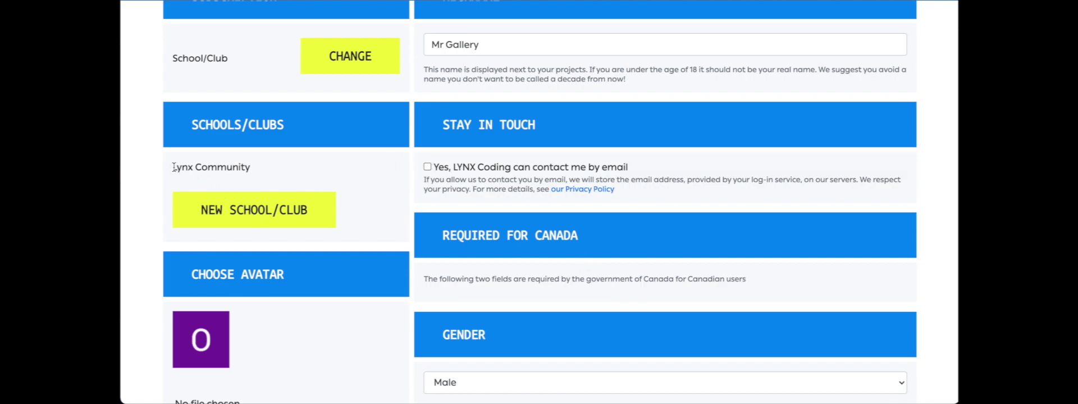
drag(174, 167, 252, 175)
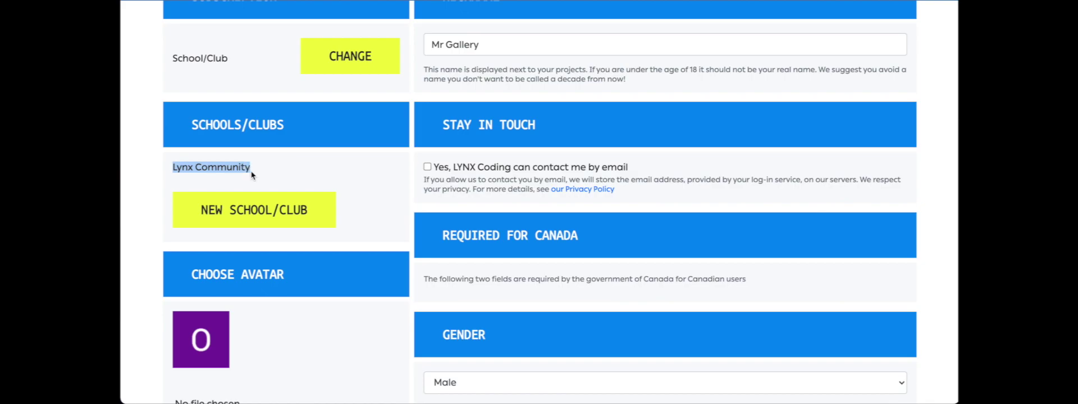
click(279, 173)
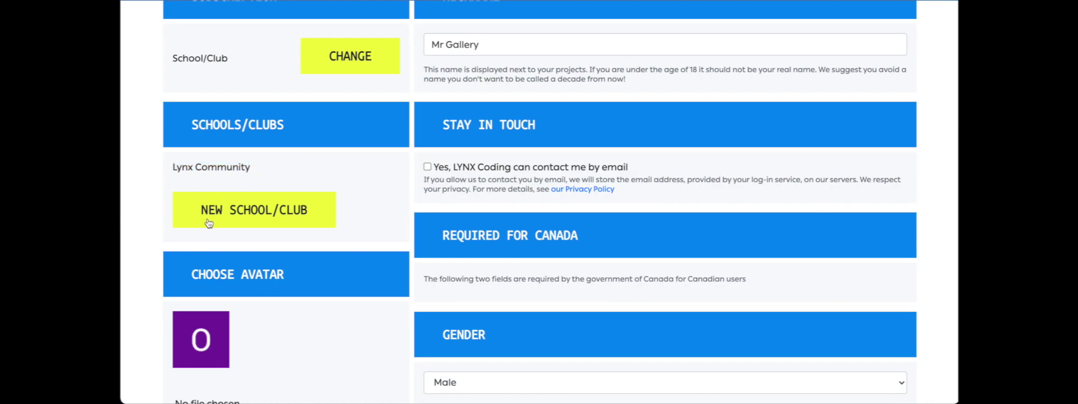
Step: Start a new school/club and name it 'Mr Gallery 2021-2022'
click(264, 215)
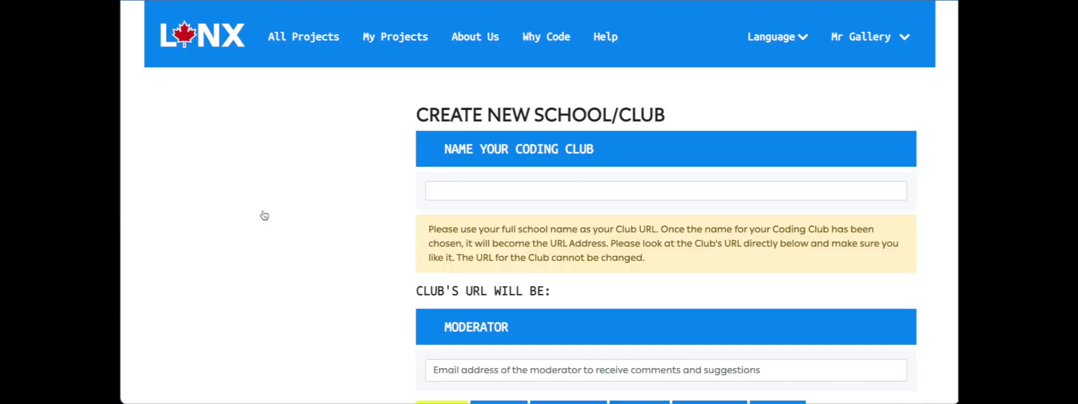
click(476, 185)
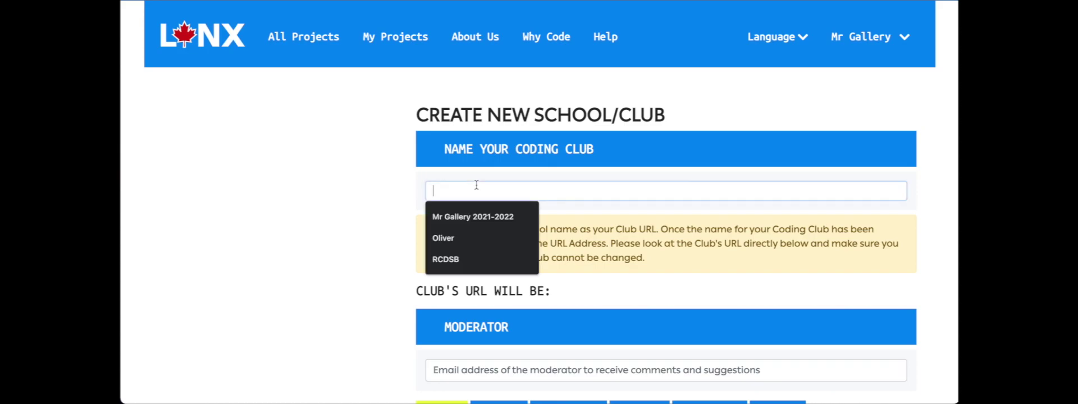
click(464, 216)
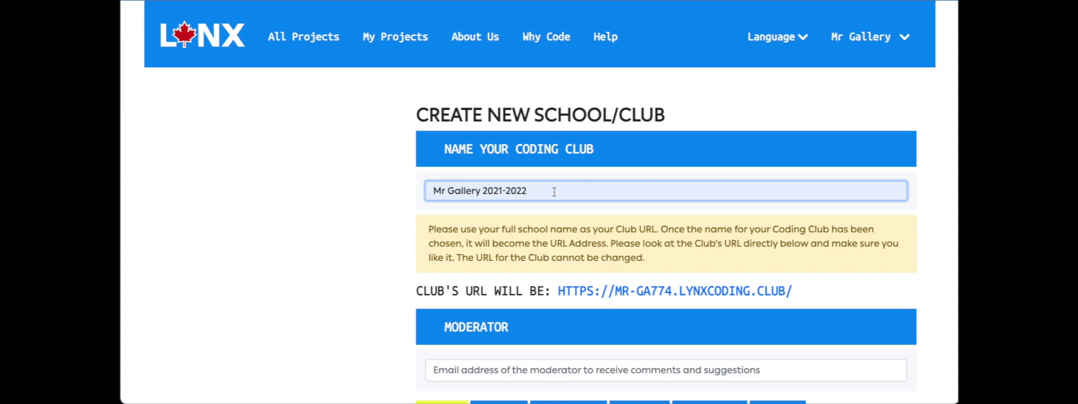
scroll(554, 192, down, 2)
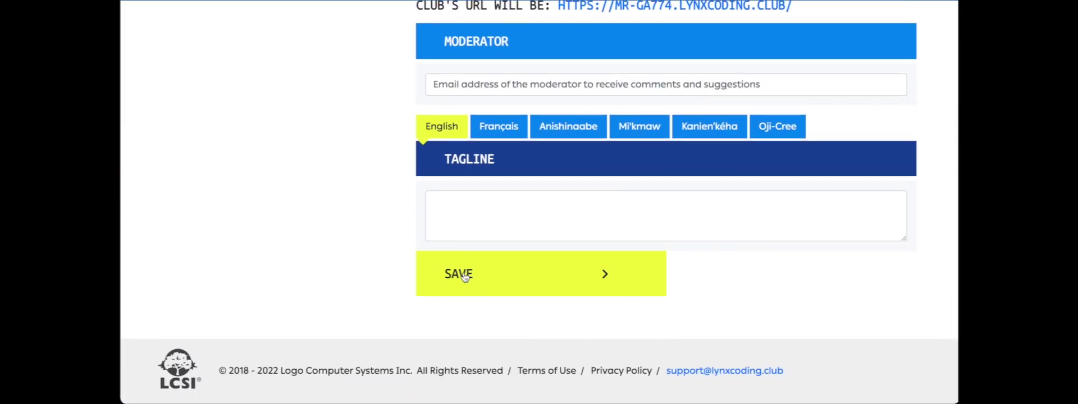
scroll(464, 275, up, 1)
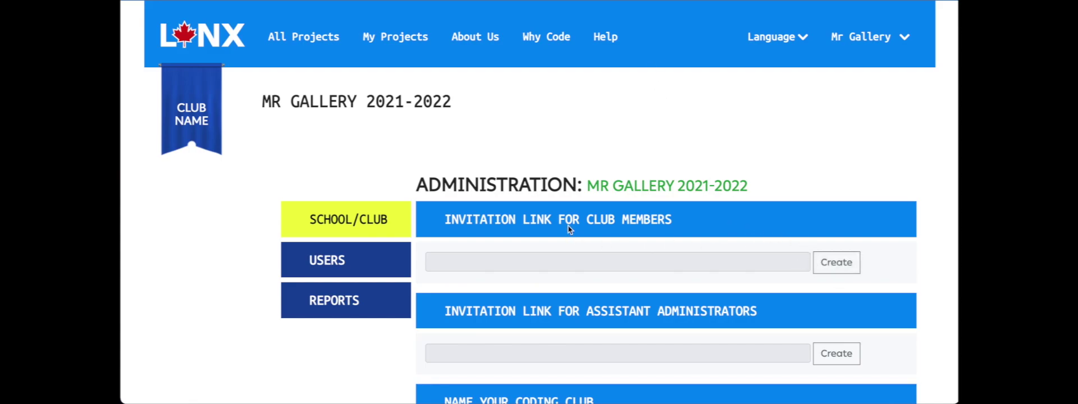
Step: Generate invitation links for club members and for assistant administrators
click(828, 263)
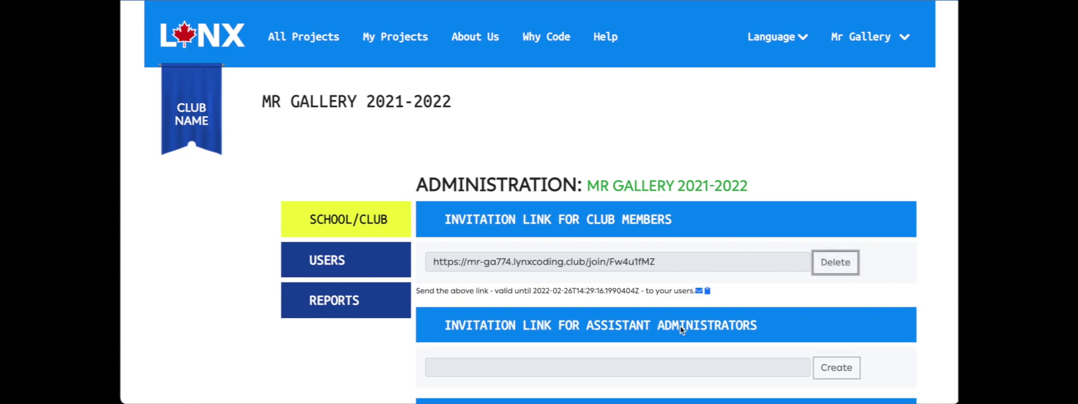
scroll(680, 330, down, 2)
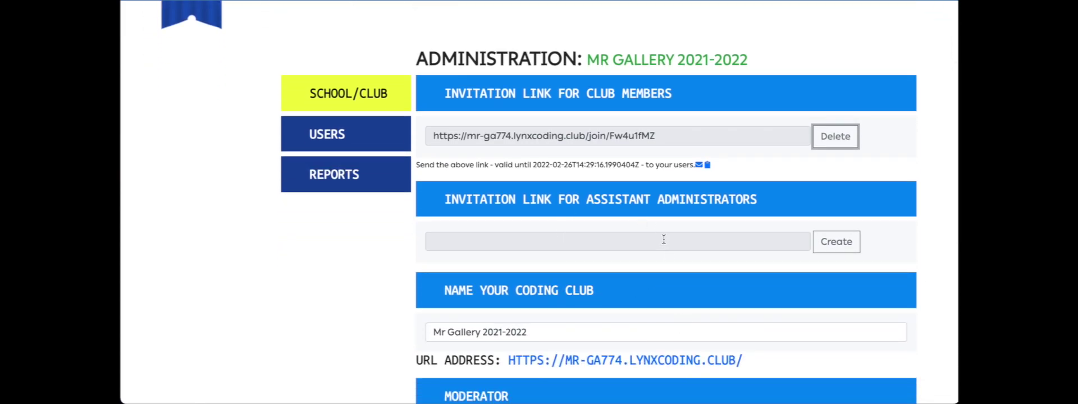
click(839, 247)
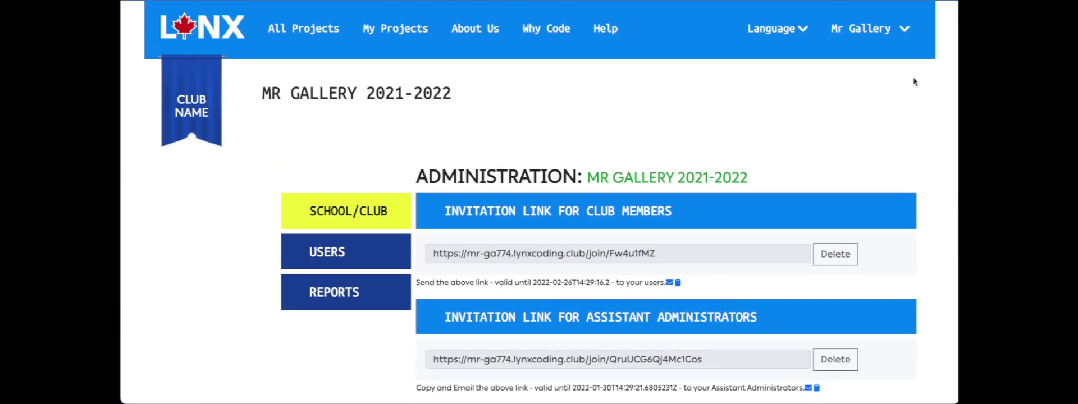
Step: Visit the Lynx Community page from the user menu, then switch to the Mr Gallery 2021-2022 club
click(905, 31)
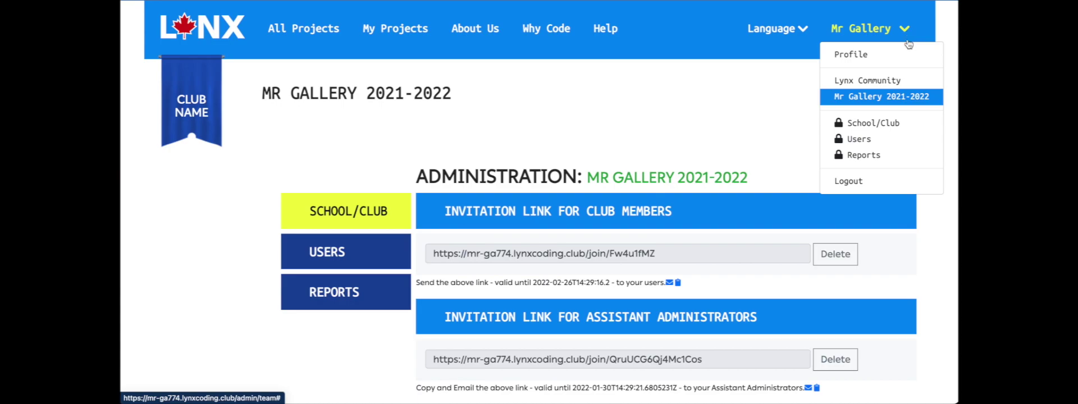
click(881, 82)
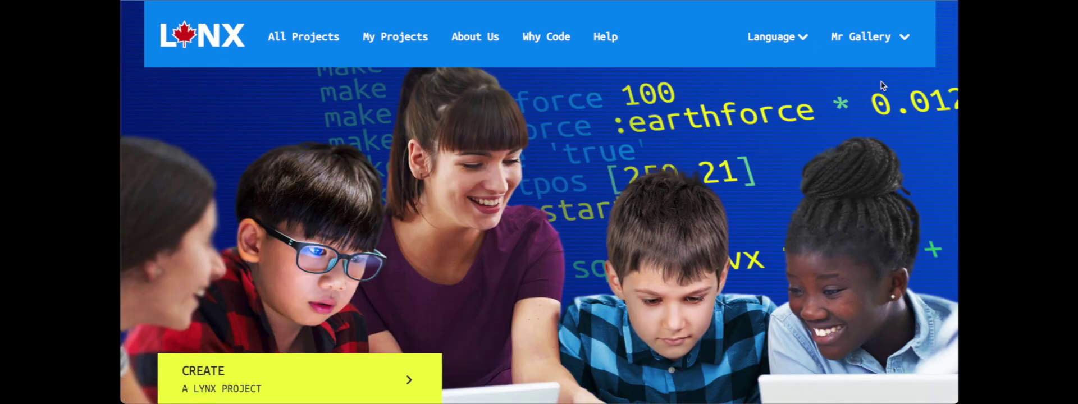
click(903, 38)
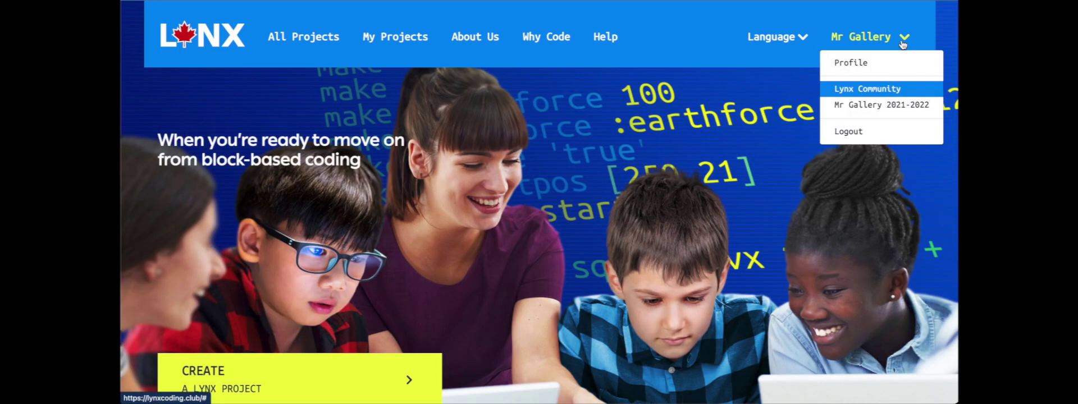
click(875, 106)
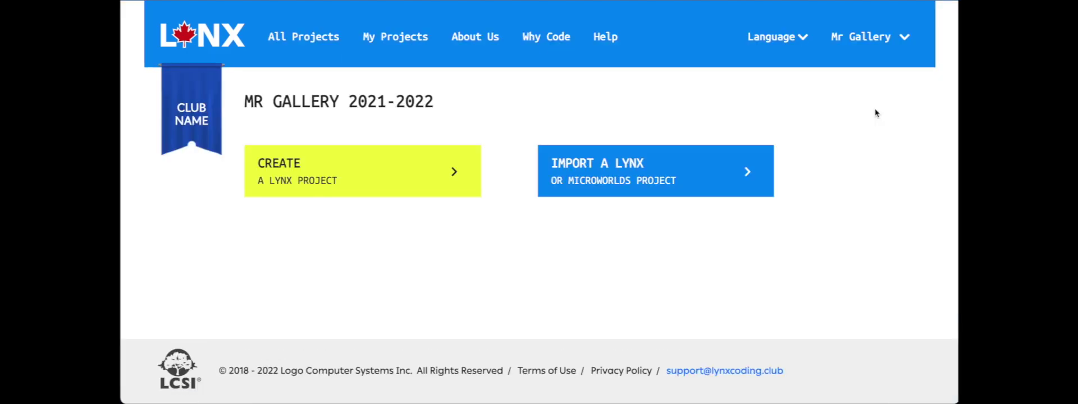